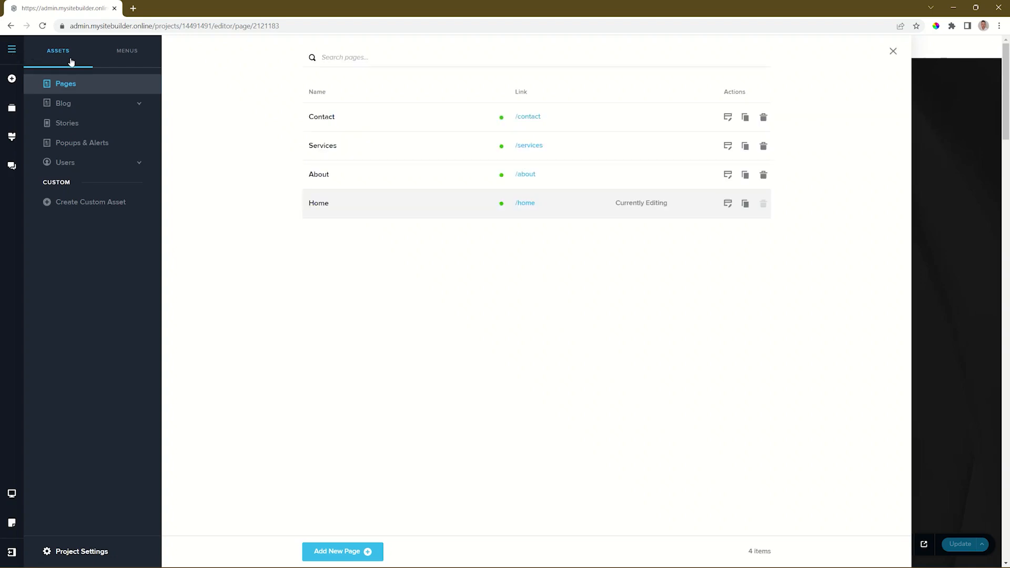
Create a new site menu named Main Menu and select it for editing.
{"action": "left_click", "coordinate": [131, 52]}
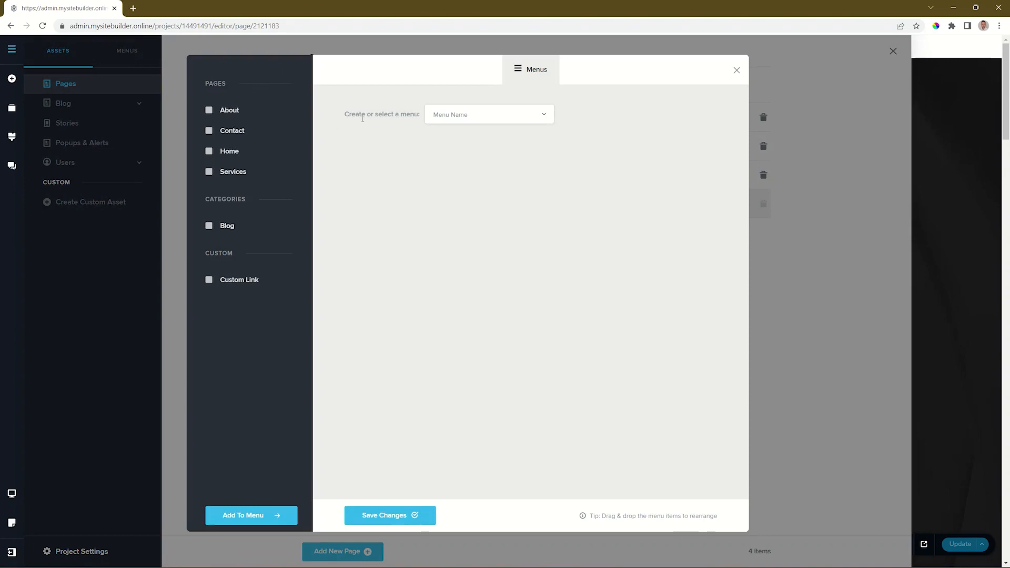
{"action": "left_click", "coordinate": [517, 117]}
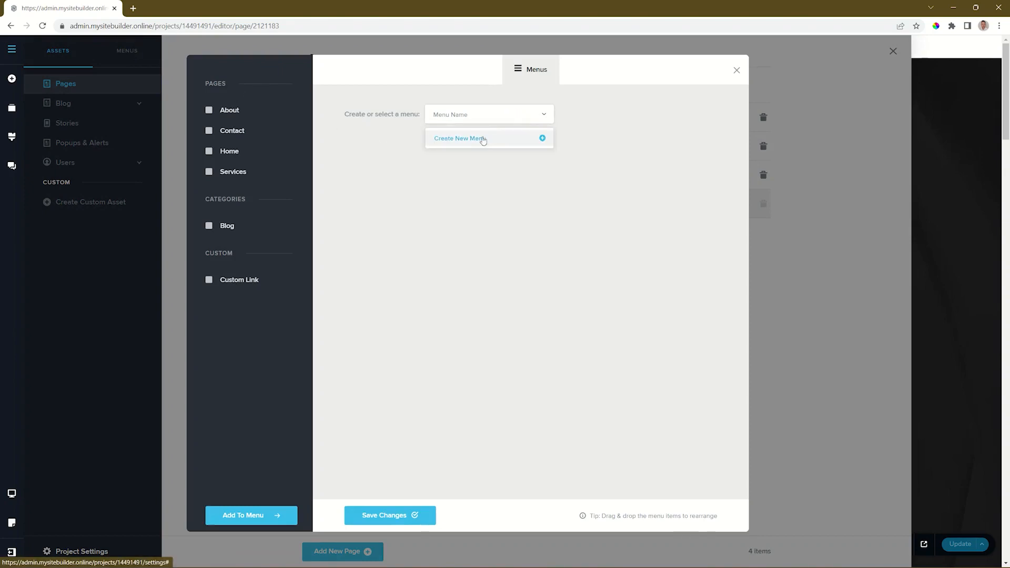
{"action": "left_click", "coordinate": [474, 142]}
{"action": "type", "text": "Main Menu"}
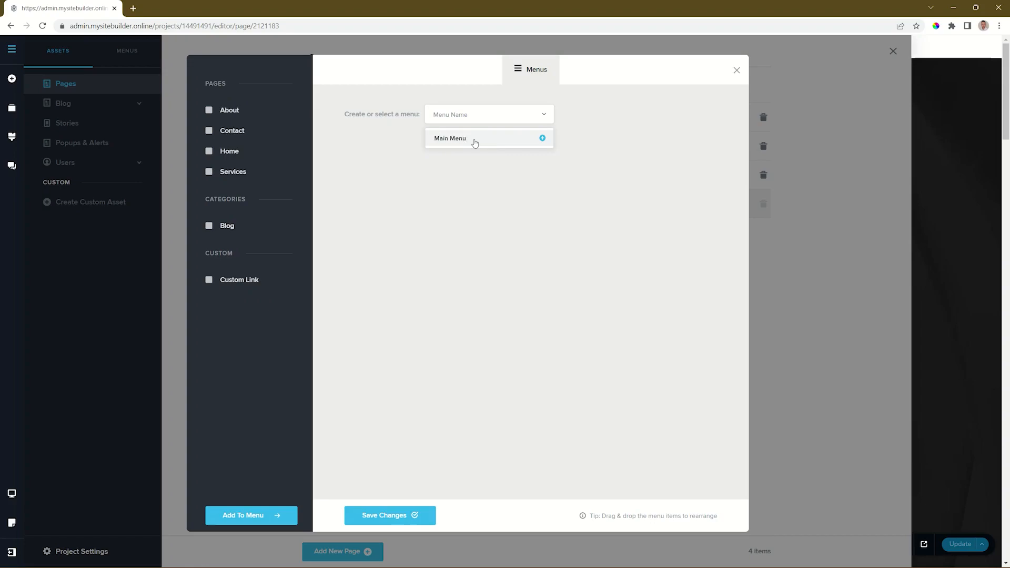
{"action": "left_click", "coordinate": [543, 138]}
{"action": "left_click", "coordinate": [485, 114]}
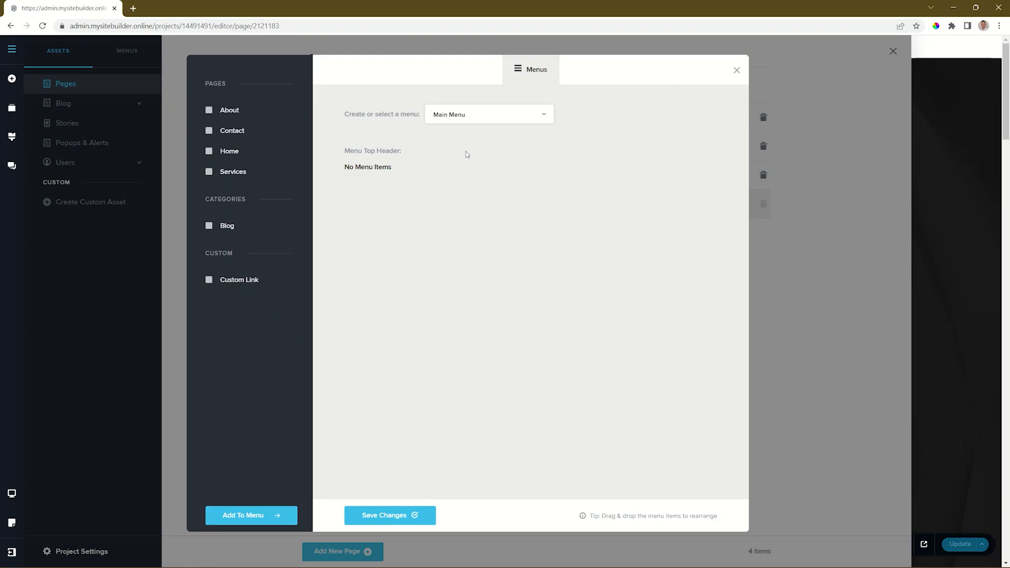
Add the About, Contact, Home and Services pages and the Blog category to Main Menu.
{"action": "left_click", "coordinate": [209, 111]}
{"action": "left_click", "coordinate": [209, 131]}
{"action": "left_click", "coordinate": [208, 152]}
{"action": "left_click", "coordinate": [209, 172]}
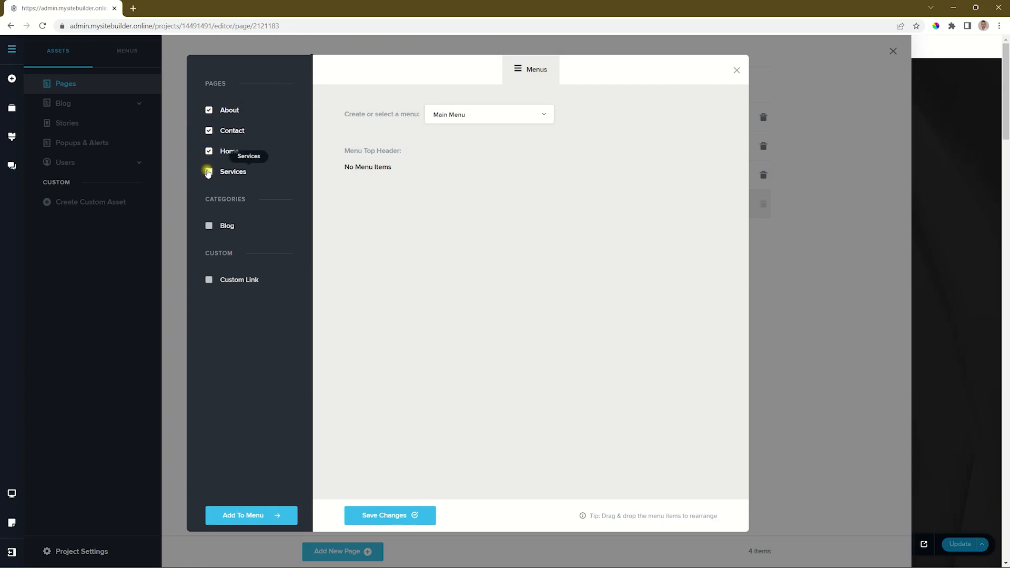
{"action": "left_click", "coordinate": [209, 226]}
{"action": "left_click", "coordinate": [252, 518]}
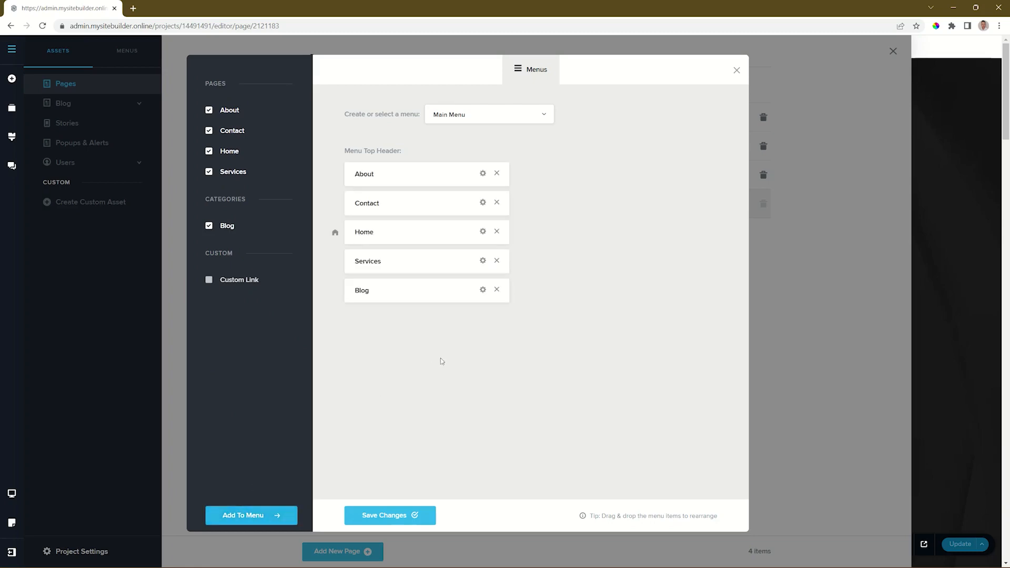
Reorder the menu items to Home, About, Services, Blog, Contact, save the menu and return to the page canvas.
{"action": "left_click_drag", "start_coordinate": [355, 233], "coordinate": [353, 173]}
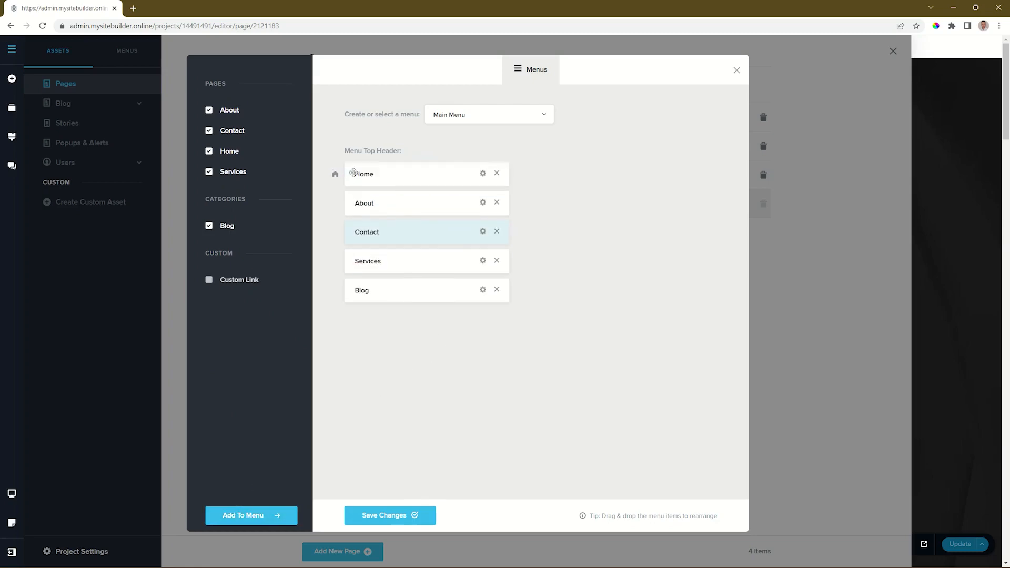
{"action": "left_click_drag", "start_coordinate": [356, 232], "coordinate": [353, 264]}
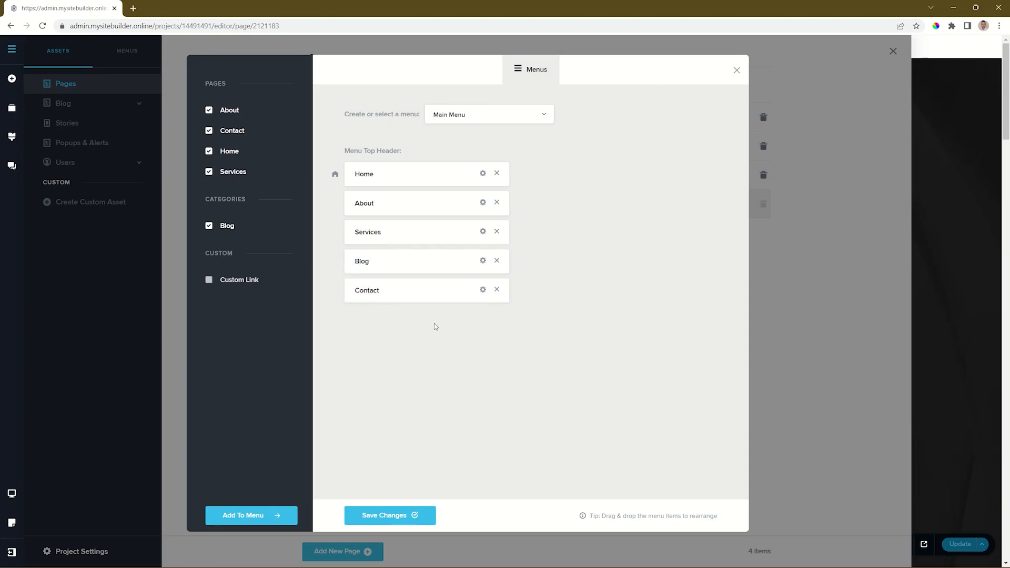
{"action": "left_click", "coordinate": [397, 513]}
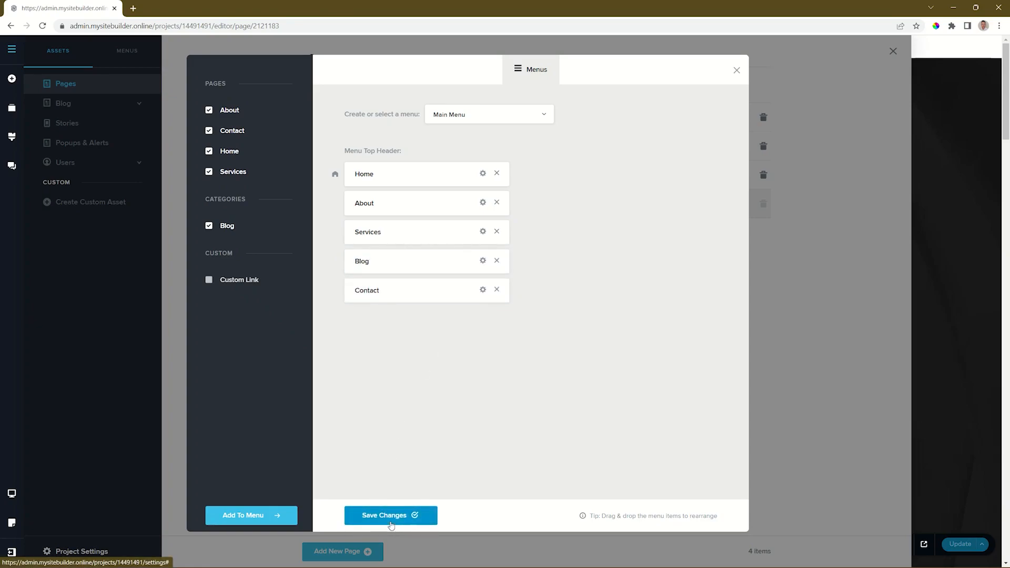
{"action": "left_click", "coordinate": [737, 71]}
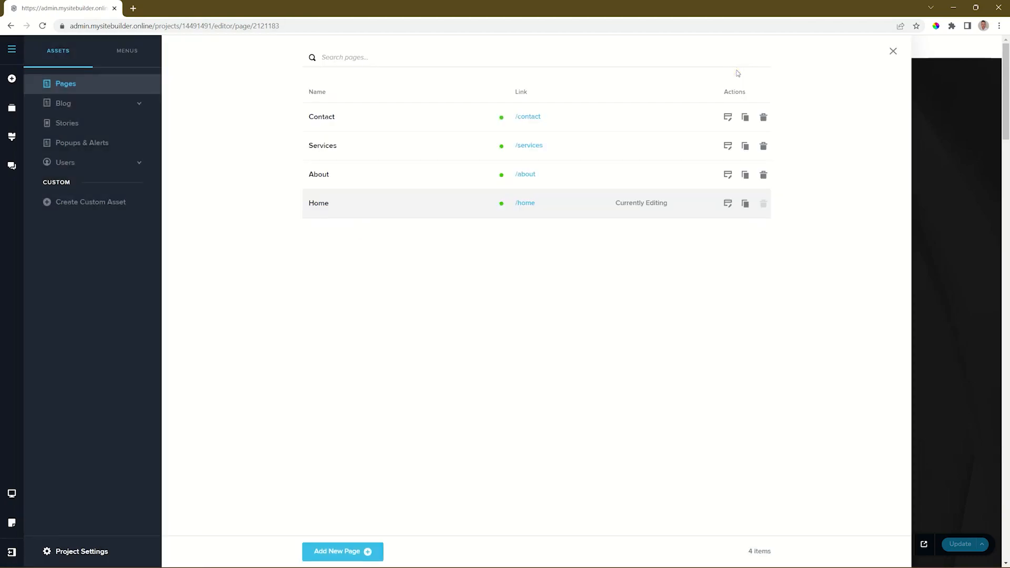
{"action": "left_click", "coordinate": [894, 51]}
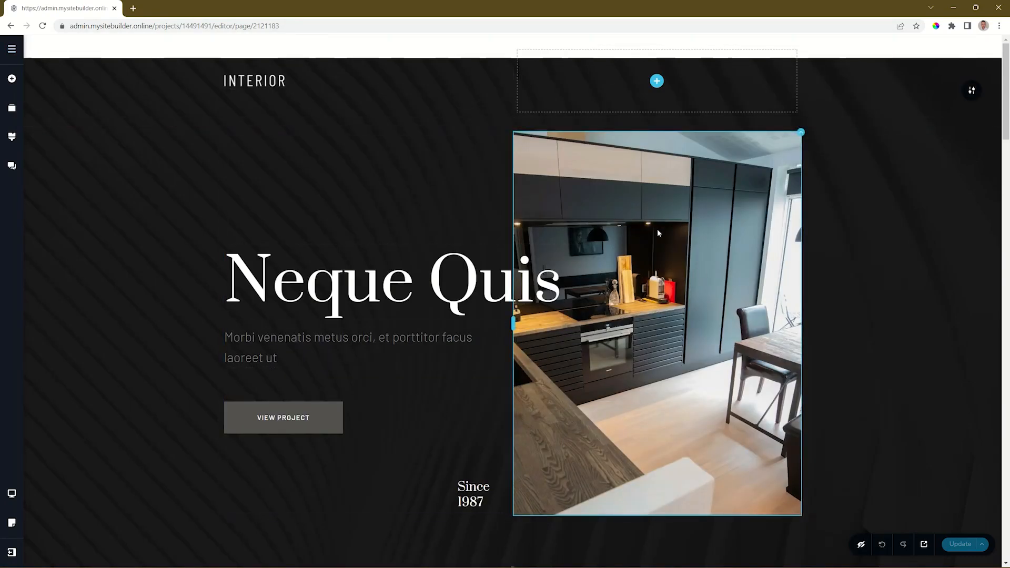
Reload the editor and insert a Menu element into the empty header column beside the INTERIOR logo.
{"action": "left_click", "coordinate": [43, 26]}
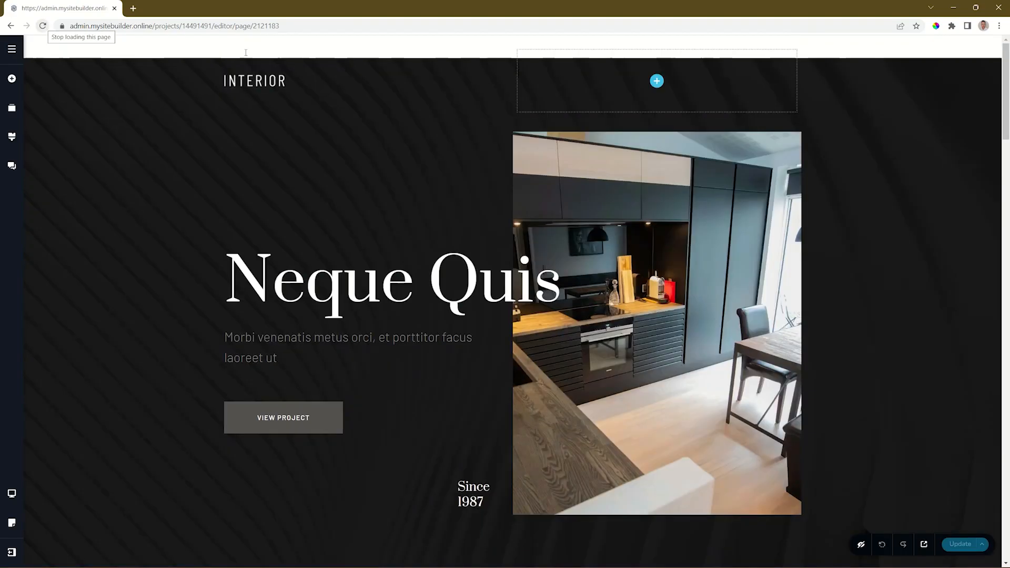
{"action": "left_click", "coordinate": [657, 82]}
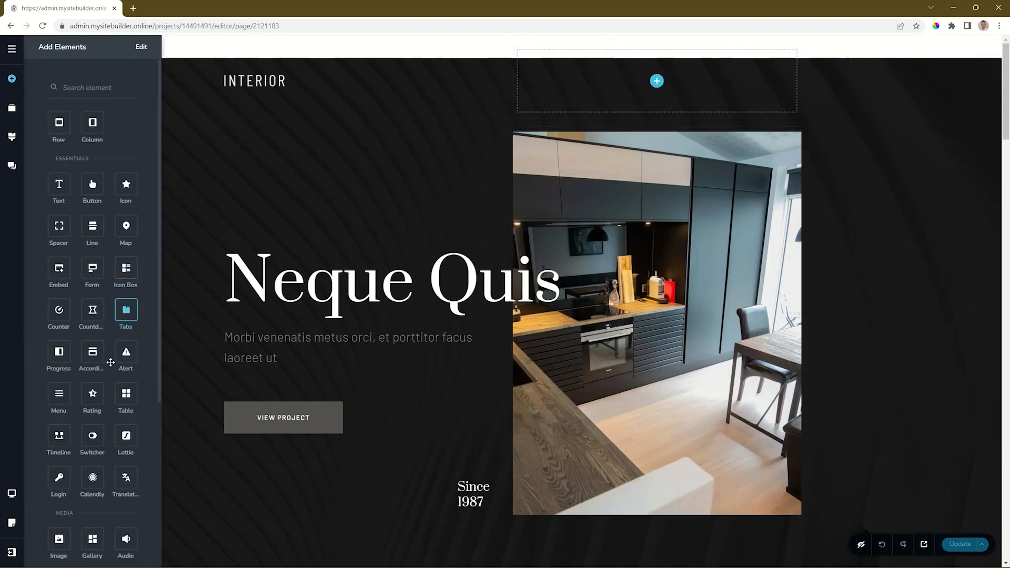
{"action": "left_click_drag", "start_coordinate": [58, 395], "coordinate": [659, 85]}
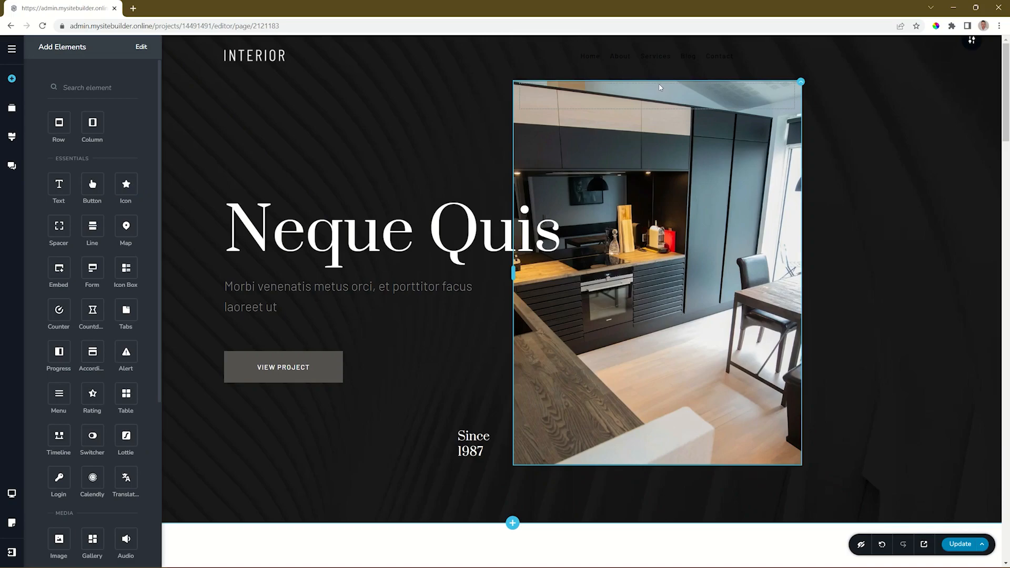
Set the header menu's text color to white (#FFFFFF).
{"action": "left_click", "coordinate": [712, 56]}
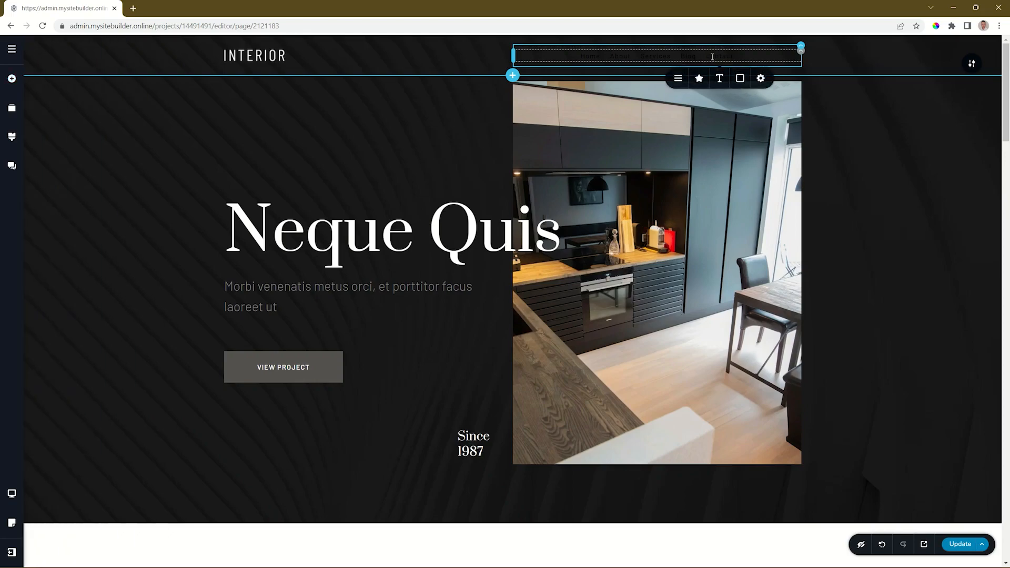
{"action": "left_click", "coordinate": [740, 78]}
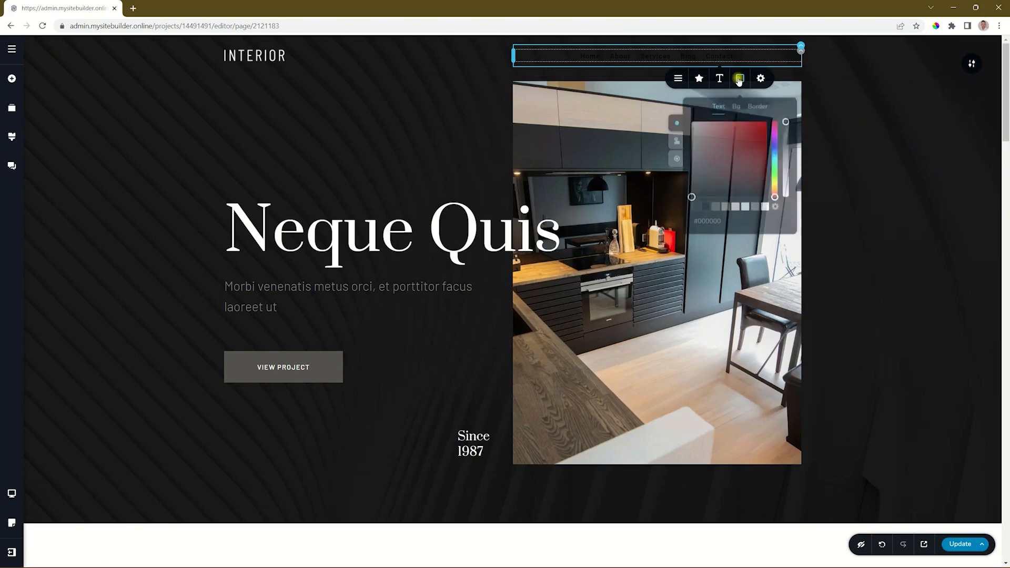
{"action": "left_click", "coordinate": [766, 205]}
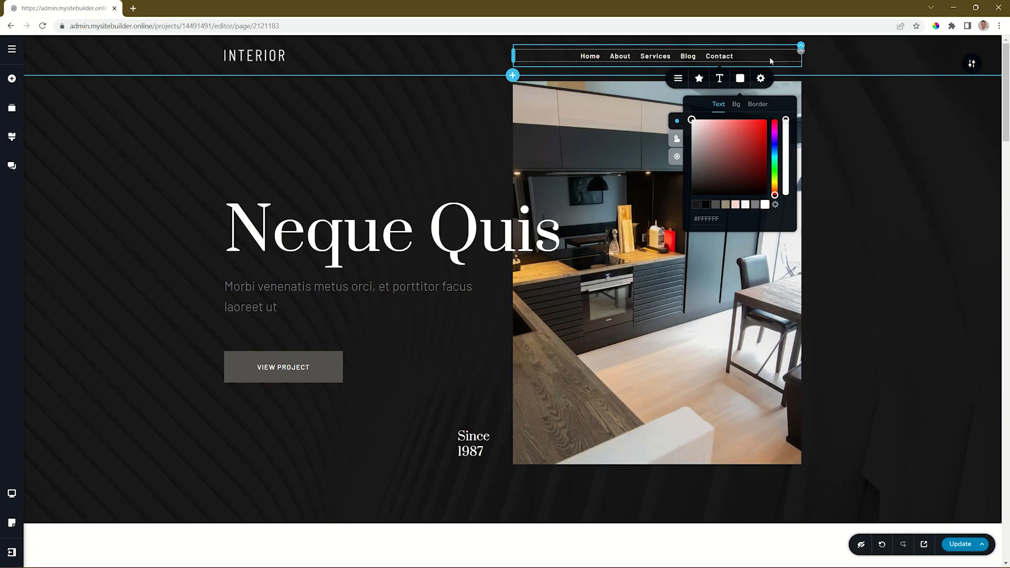
Try the hamburger display for the header's Main Menu, with its icon colored white (#FFFFFF).
{"action": "left_click", "coordinate": [800, 56]}
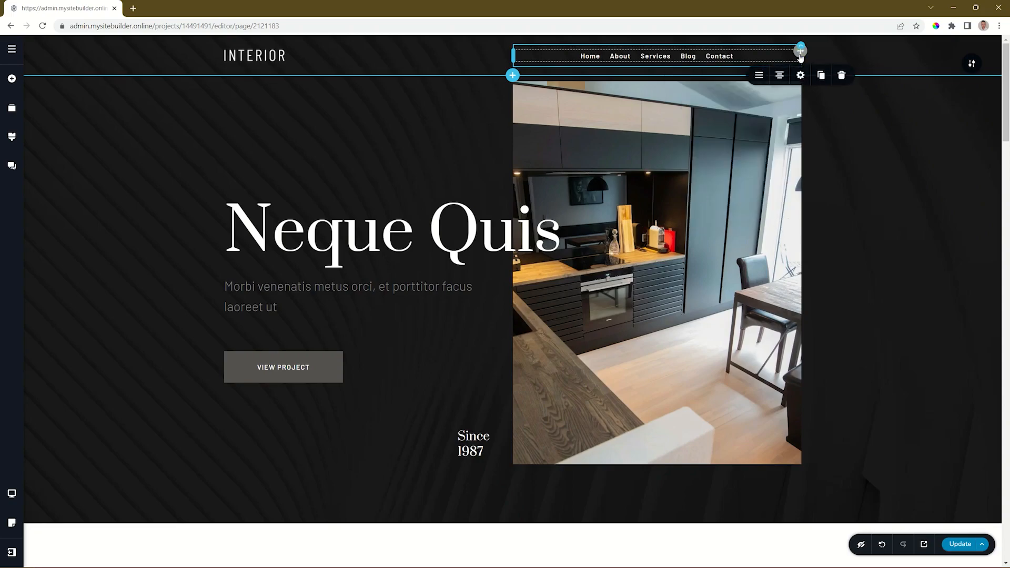
{"action": "left_click", "coordinate": [755, 79]}
{"action": "left_click", "coordinate": [782, 109]}
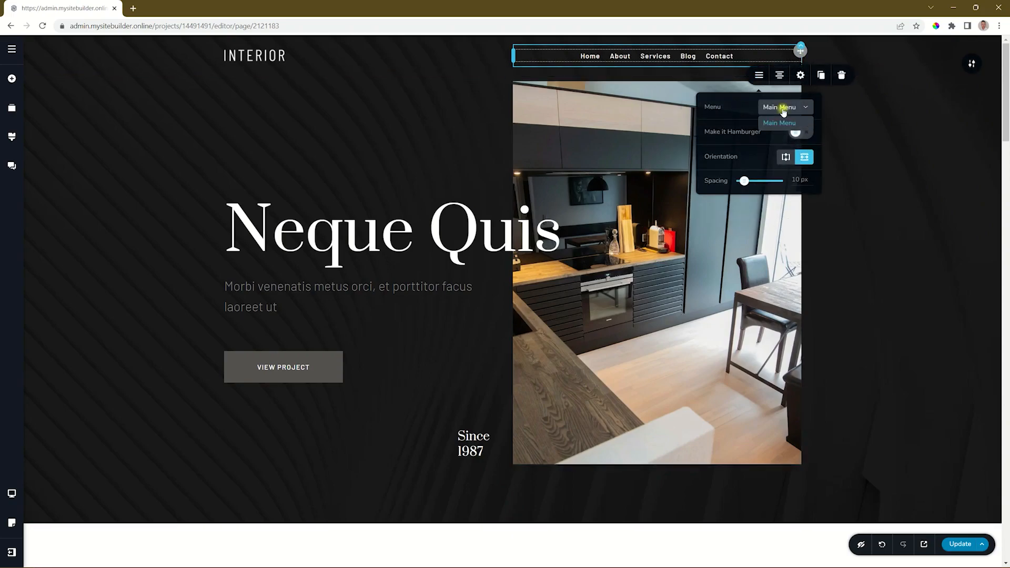
{"action": "left_click", "coordinate": [788, 108]}
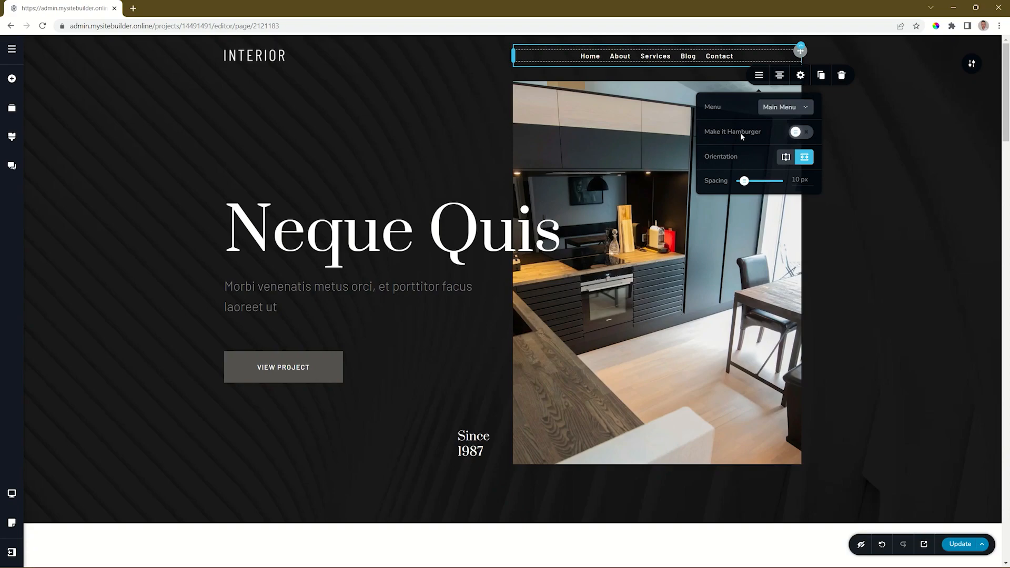
{"action": "left_click", "coordinate": [796, 133]}
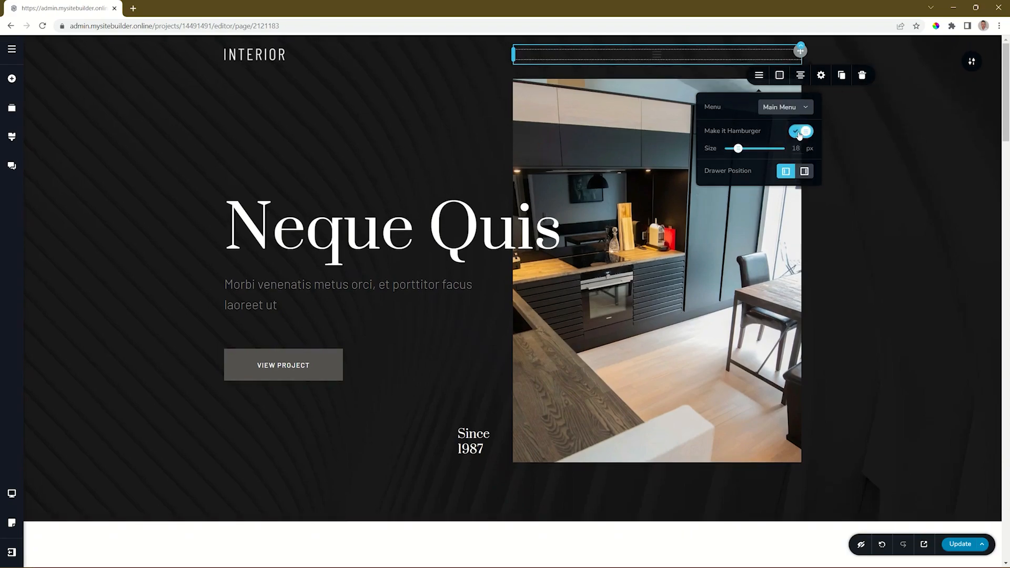
{"action": "left_click", "coordinate": [780, 75]}
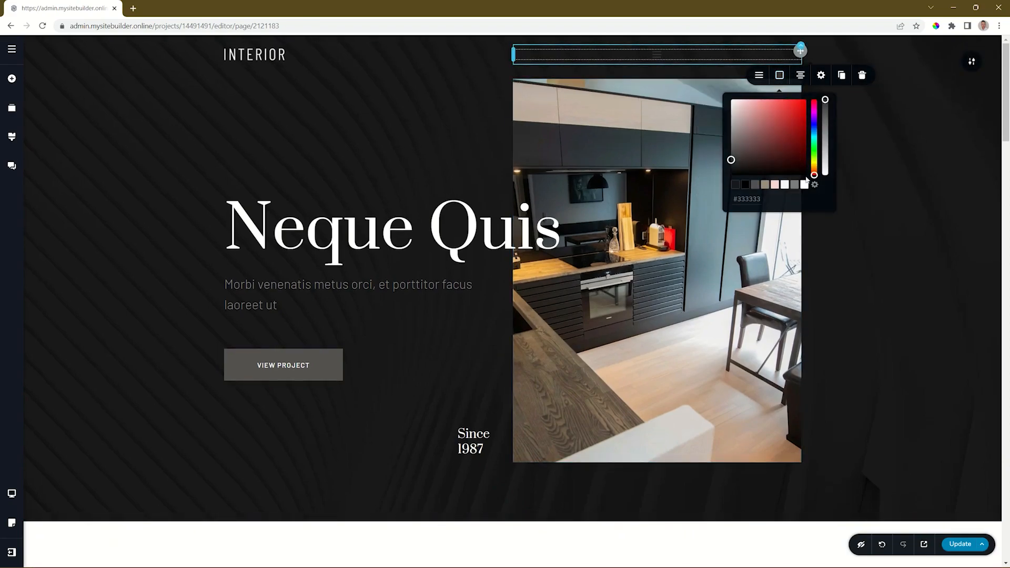
{"action": "left_click", "coordinate": [803, 187]}
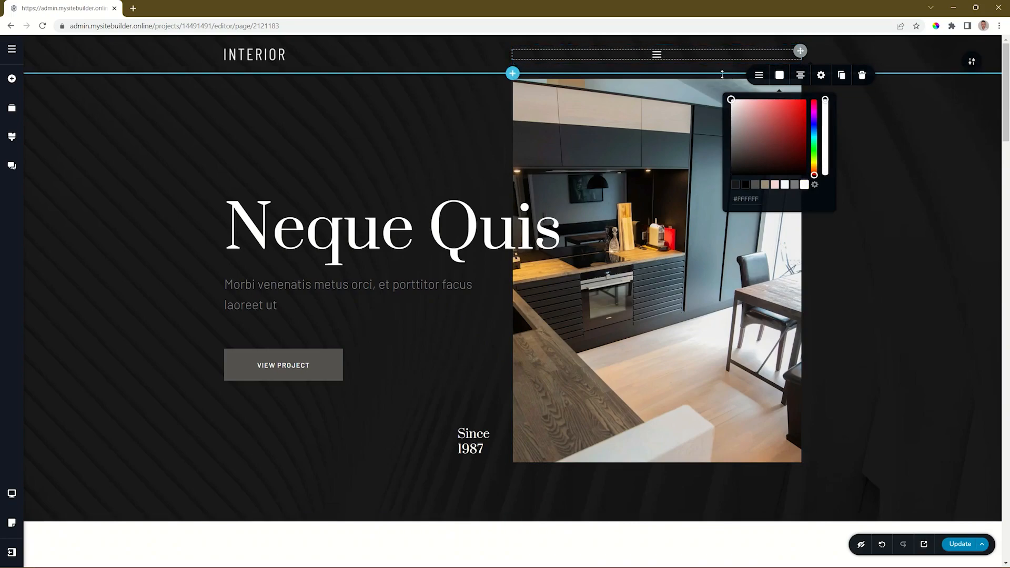
Align the header menu to the right and turn off its hamburger display.
{"action": "left_click", "coordinate": [800, 75]}
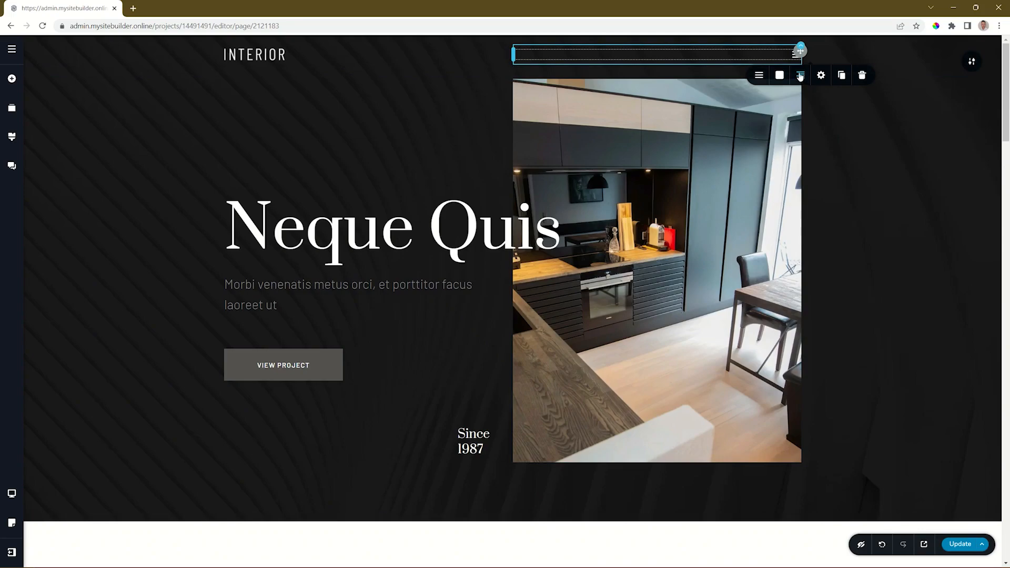
{"action": "left_click", "coordinate": [759, 75]}
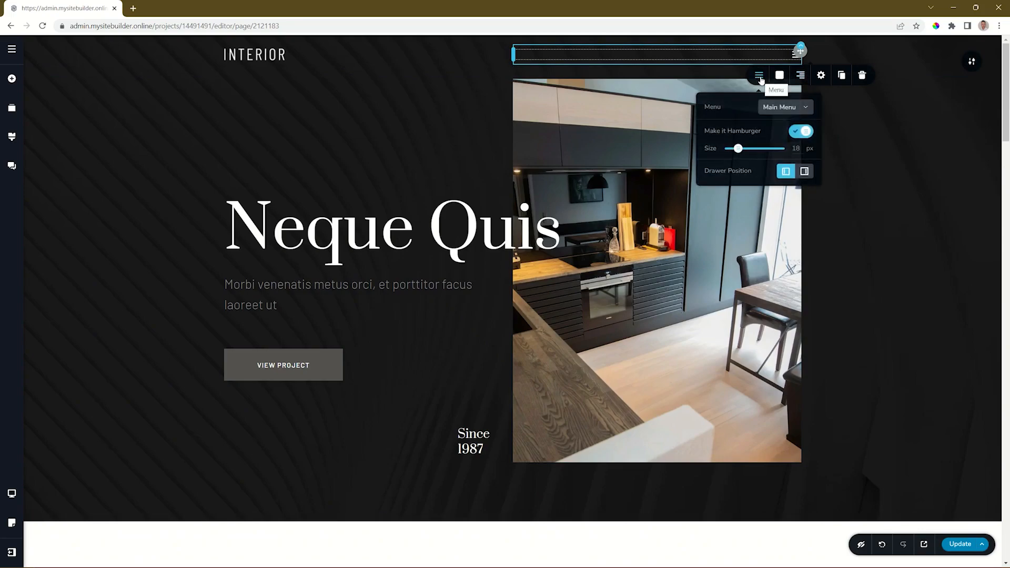
{"action": "left_click", "coordinate": [795, 131]}
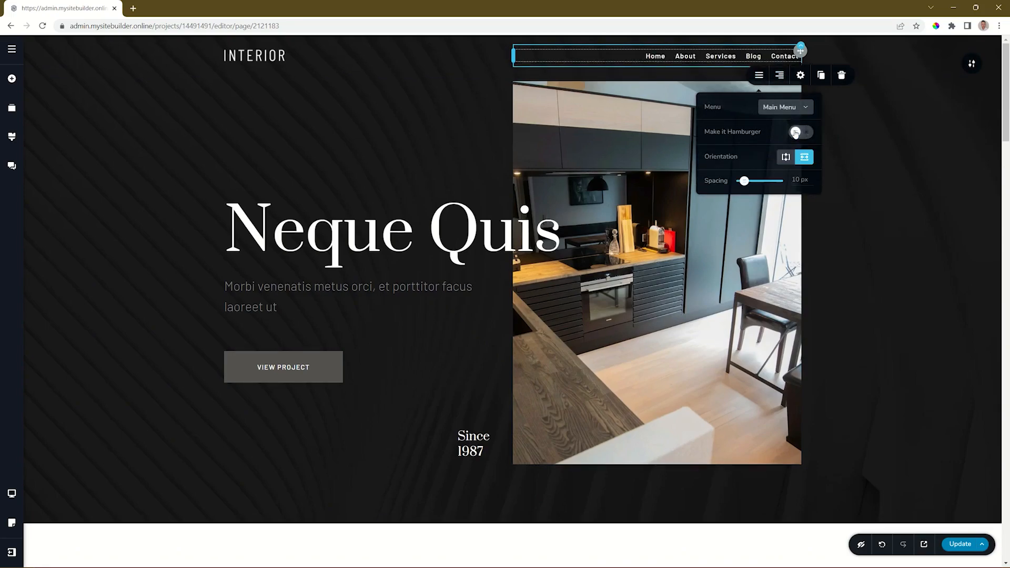
Try the vertical orientation, restore the horizontal one, and set the menu's item spacing to 31 px.
{"action": "left_click", "coordinate": [786, 158]}
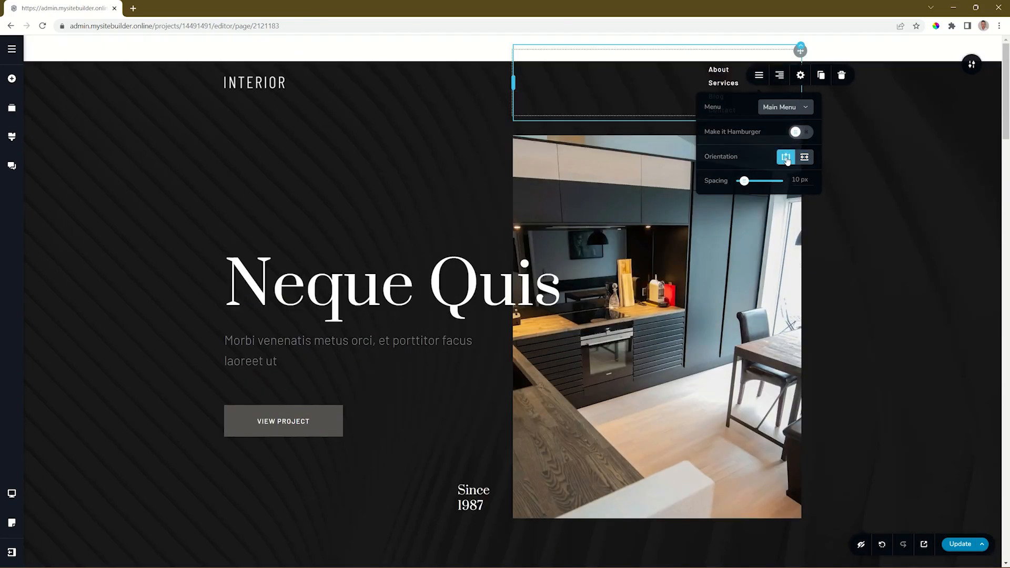
{"action": "left_click", "coordinate": [805, 157]}
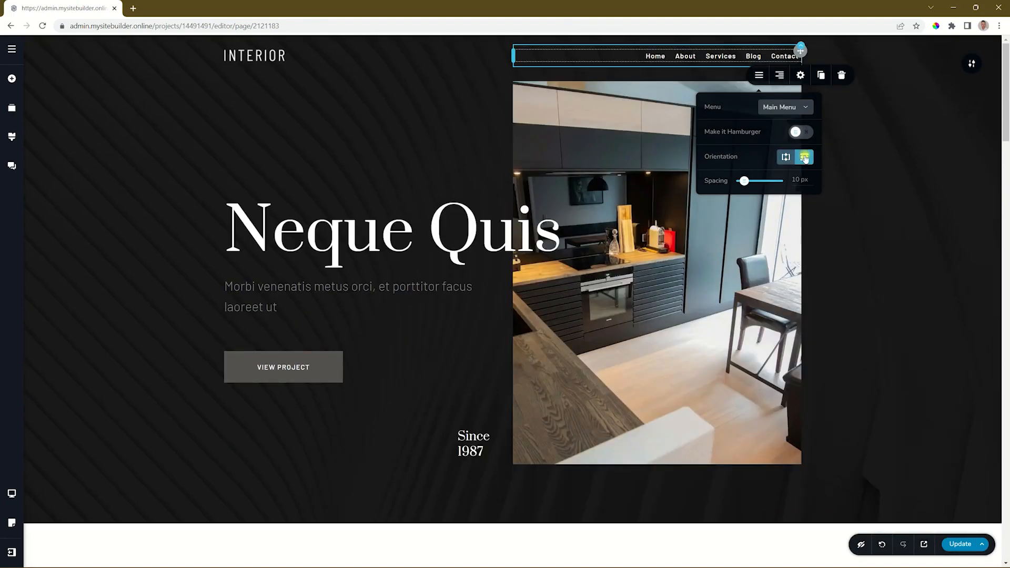
{"action": "mouse_move", "coordinate": [744, 181]}
{"action": "left_mouse_down"}
{"action": "mouse_move", "coordinate": [773, 181]}
{"action": "mouse_move", "coordinate": [745, 181]}
{"action": "mouse_move", "coordinate": [753, 181]}
{"action": "left_mouse_up"}
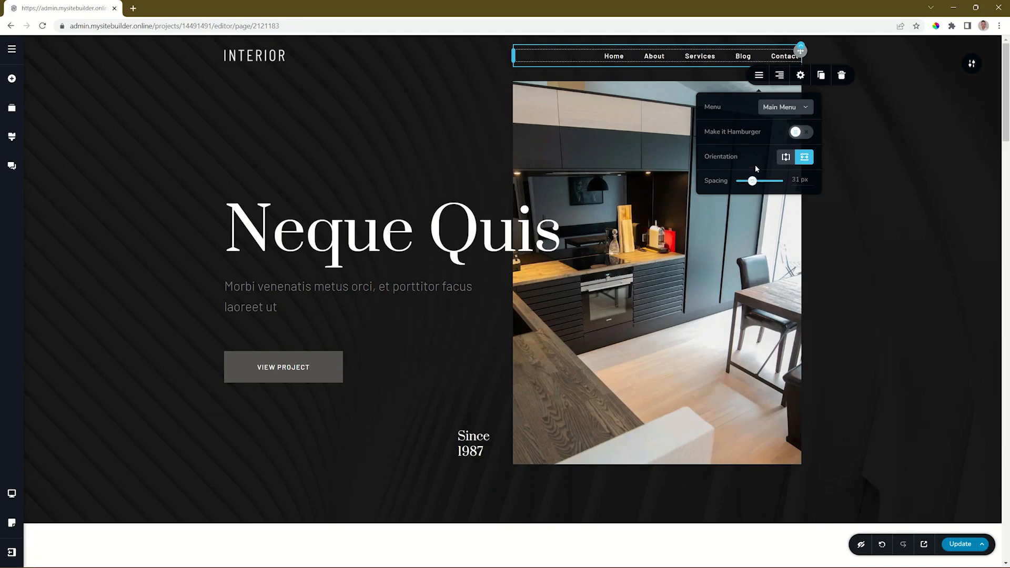
Cycle the header menu's alignment through its options back to right, and open the menu's styling settings.
{"action": "left_click", "coordinate": [779, 78]}
{"action": "left_click", "coordinate": [778, 78]}
{"action": "left_click", "coordinate": [779, 78]}
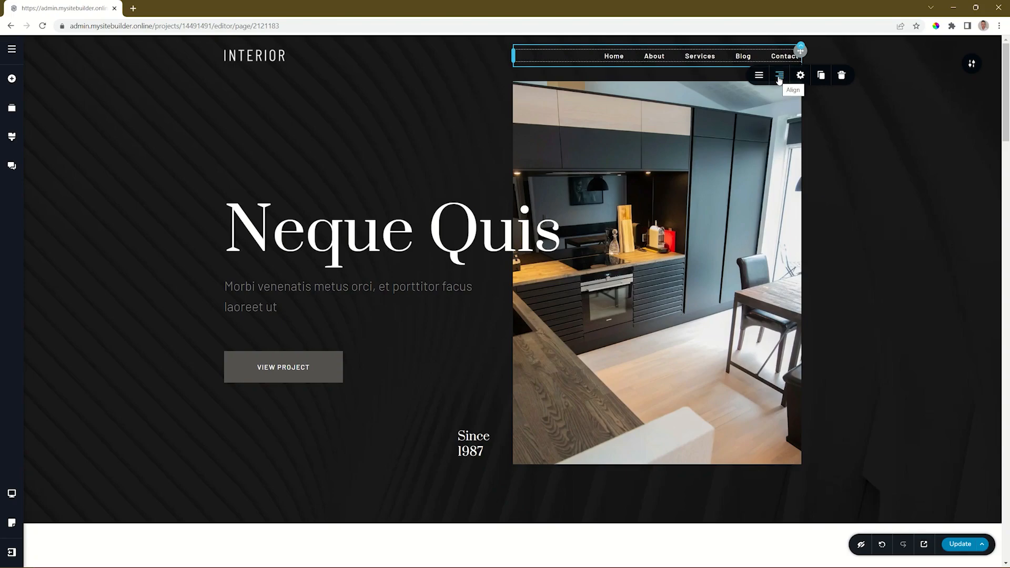
{"action": "left_click", "coordinate": [802, 77]}
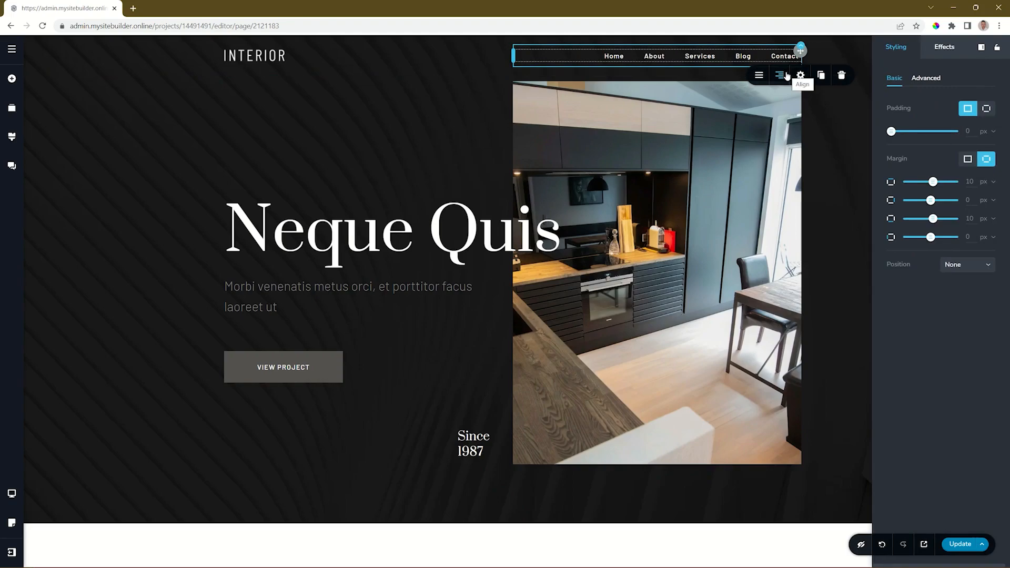
Add an outline house icon to the Home menu item, searching the icon library for "home".
{"action": "left_click", "coordinate": [614, 57]}
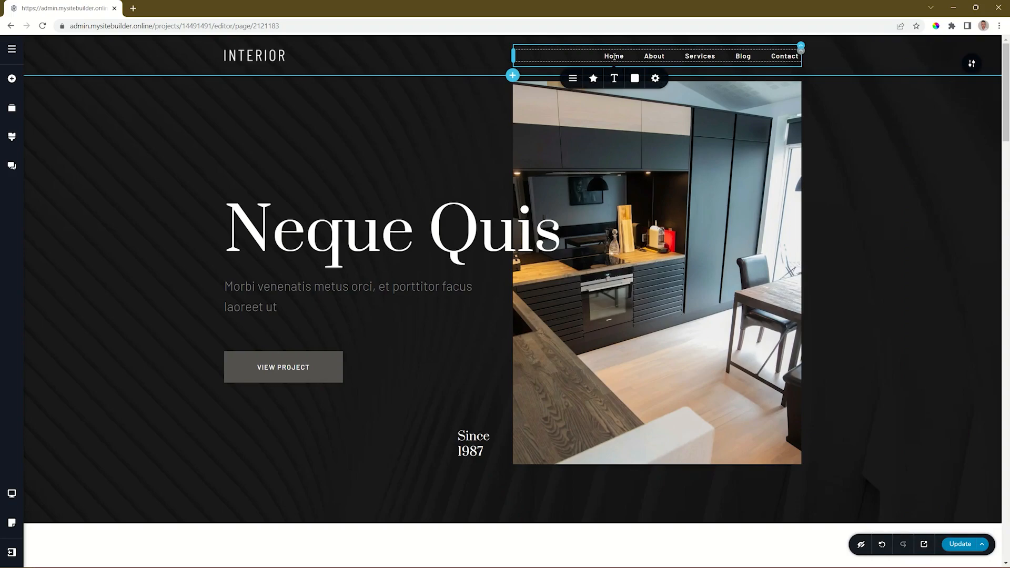
{"action": "left_click", "coordinate": [574, 78]}
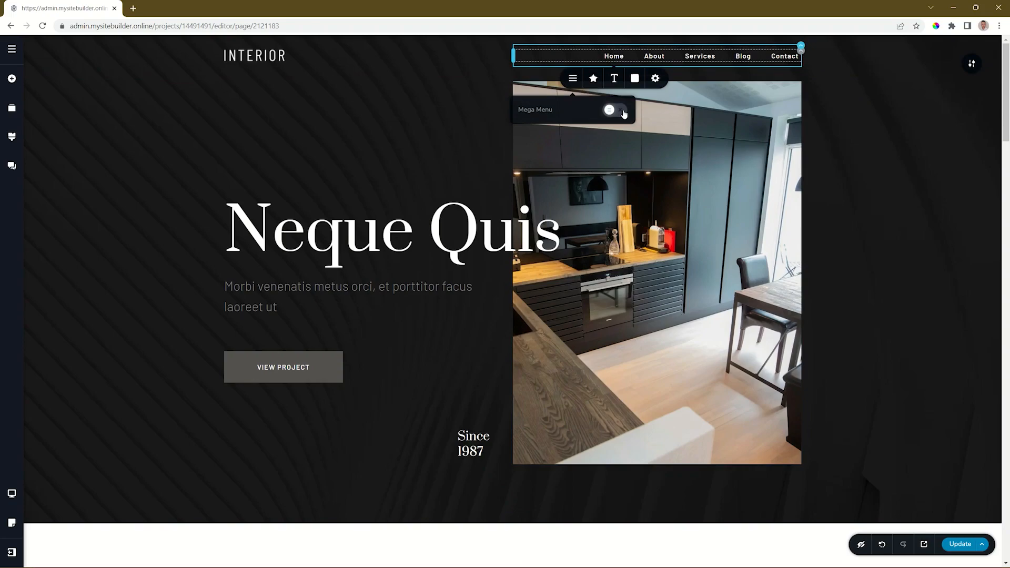
{"action": "left_click", "coordinate": [593, 80]}
{"action": "left_click", "coordinate": [639, 117]}
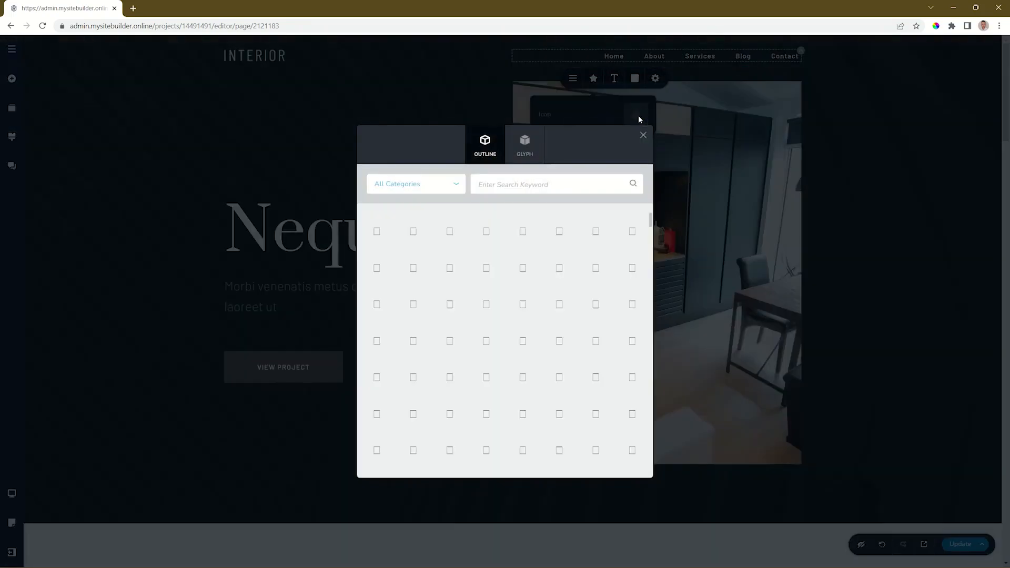
{"action": "left_click", "coordinate": [532, 180]}
{"action": "type", "text": "home"}
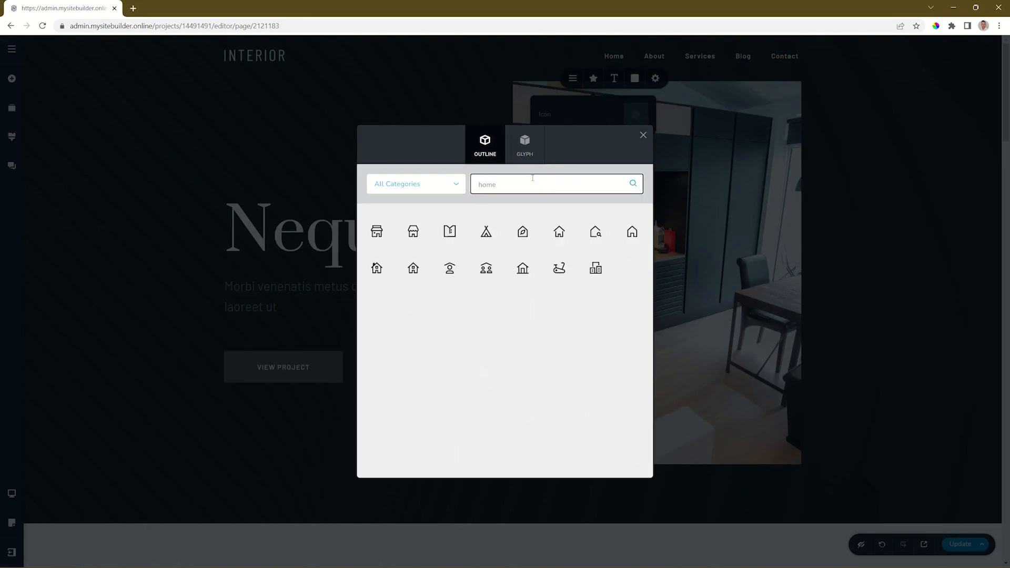
{"action": "left_click", "coordinate": [552, 241]}
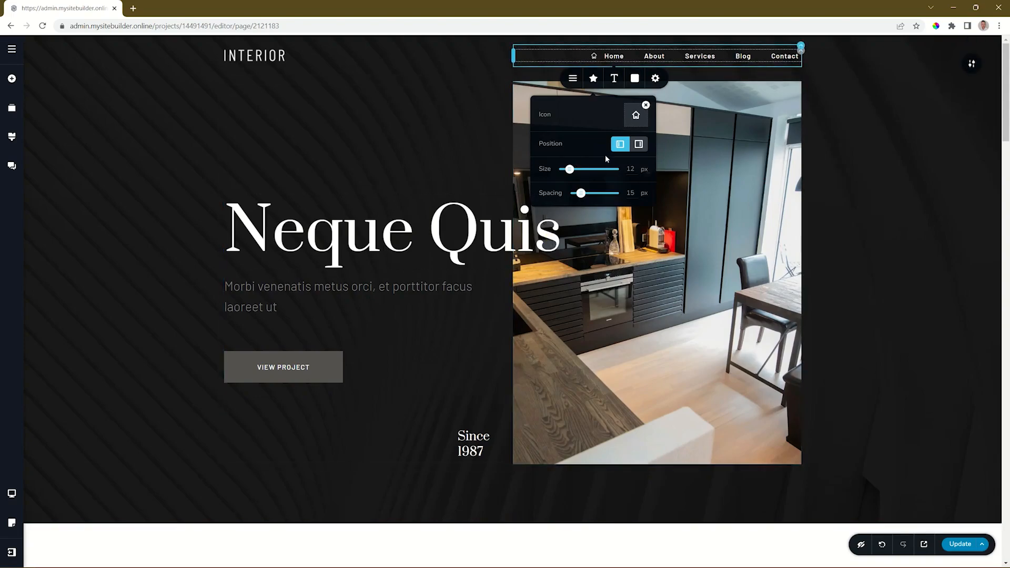
Try the Home icon after its label, restore it to before the label, and set the icon spacing to 10 px.
{"action": "left_click", "coordinate": [640, 148]}
{"action": "left_click", "coordinate": [621, 145]}
{"action": "left_click_drag", "start_coordinate": [582, 193], "coordinate": [577, 193]}
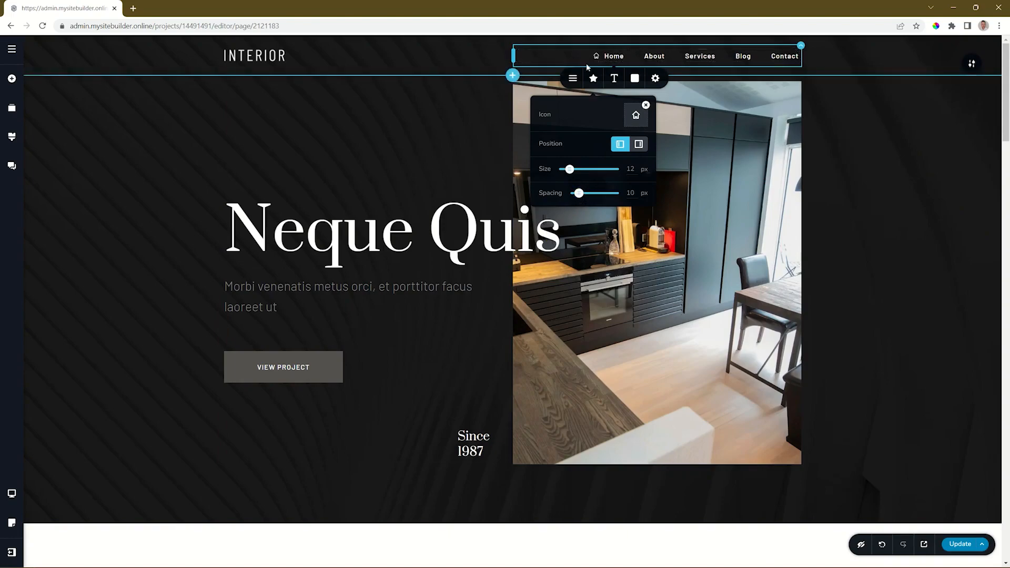
Change the header menu's font to Montserrat and set its text size to 16 px.
{"action": "left_click", "coordinate": [613, 79]}
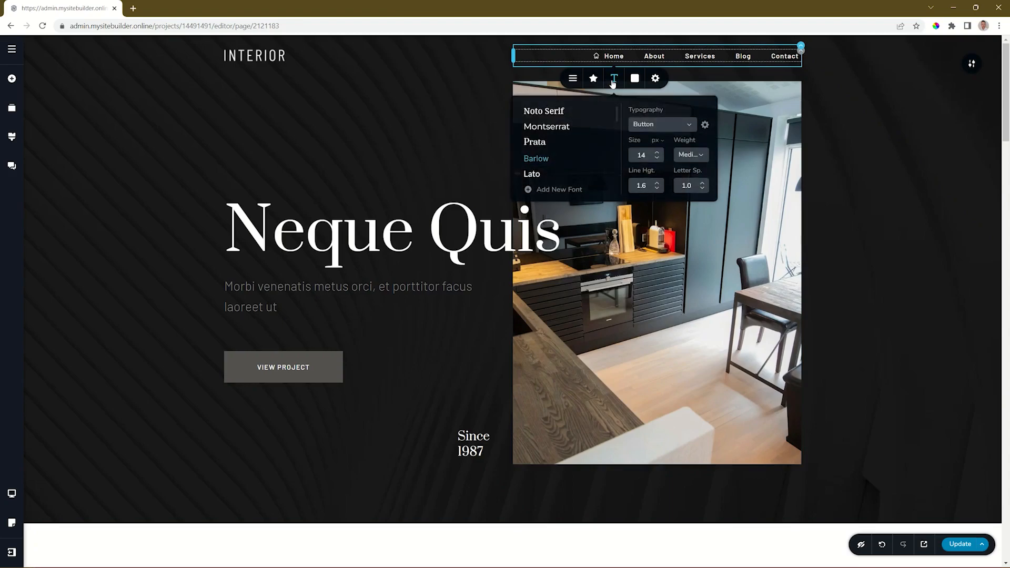
{"action": "left_click", "coordinate": [553, 127]}
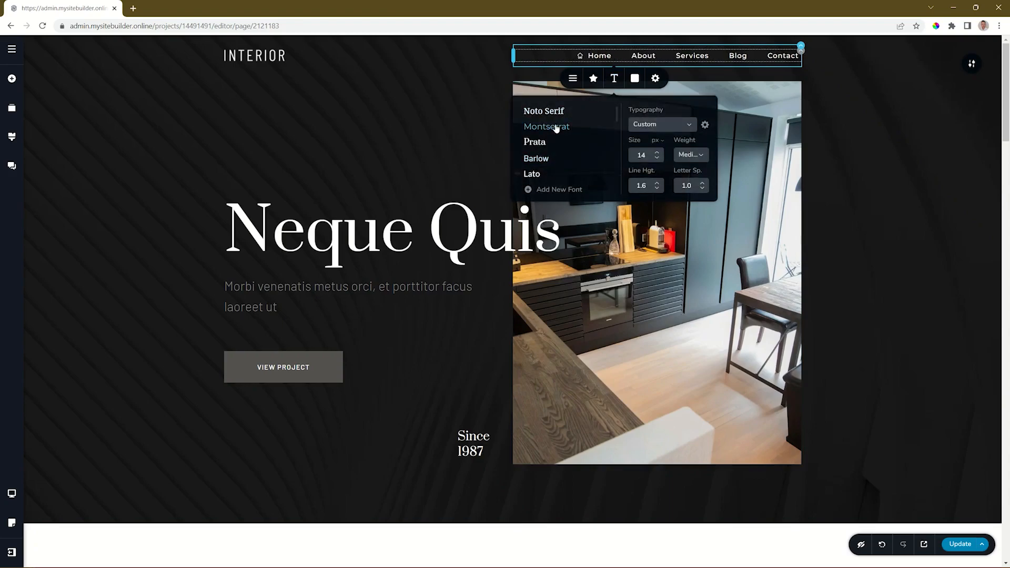
{"action": "left_click", "coordinate": [657, 153]}
{"action": "left_click", "coordinate": [658, 153]}
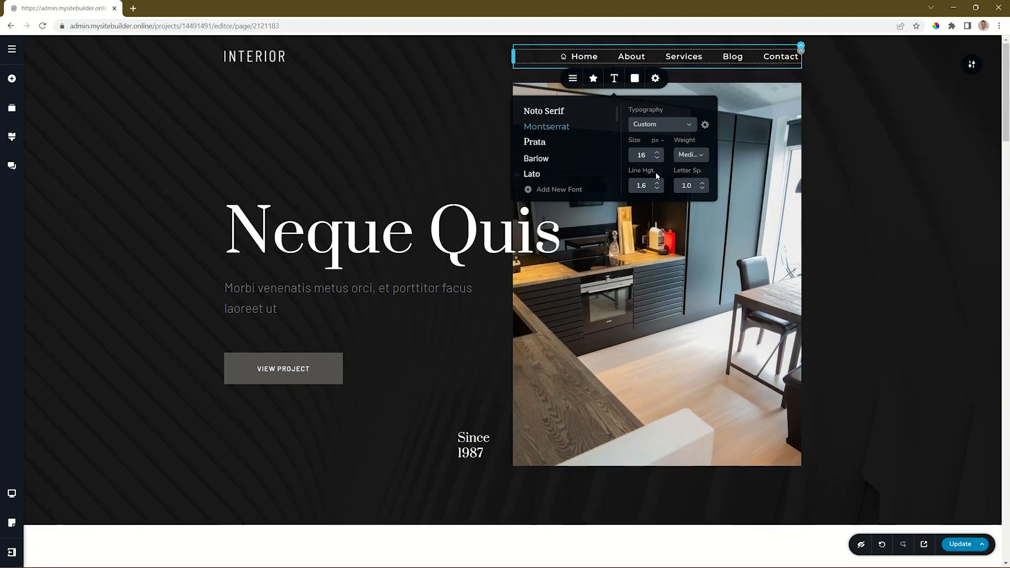
Set the hover-state text color of the header menu items to pure red, #ff0000.
{"action": "left_click", "coordinate": [634, 78]}
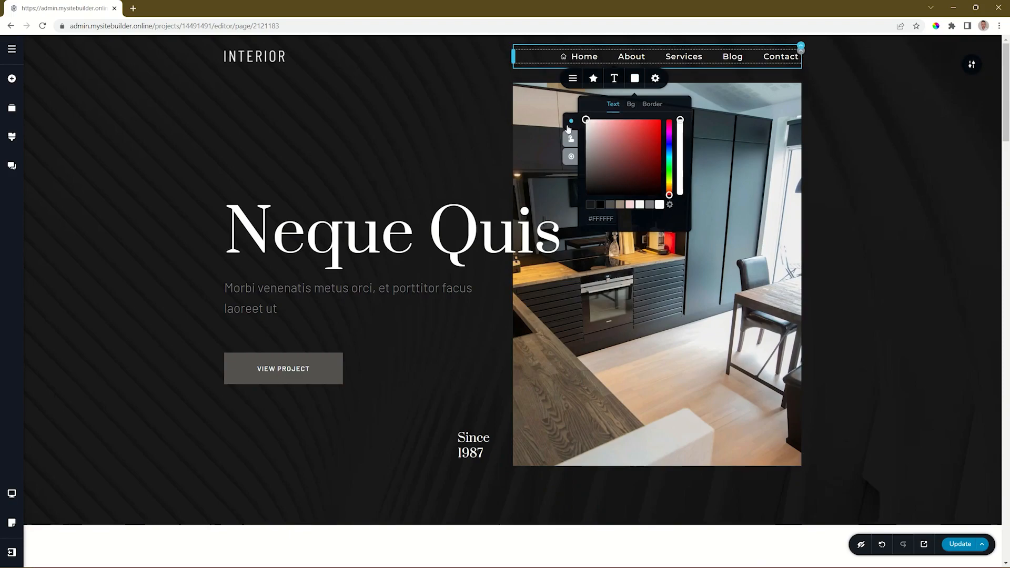
{"action": "left_click", "coordinate": [572, 141]}
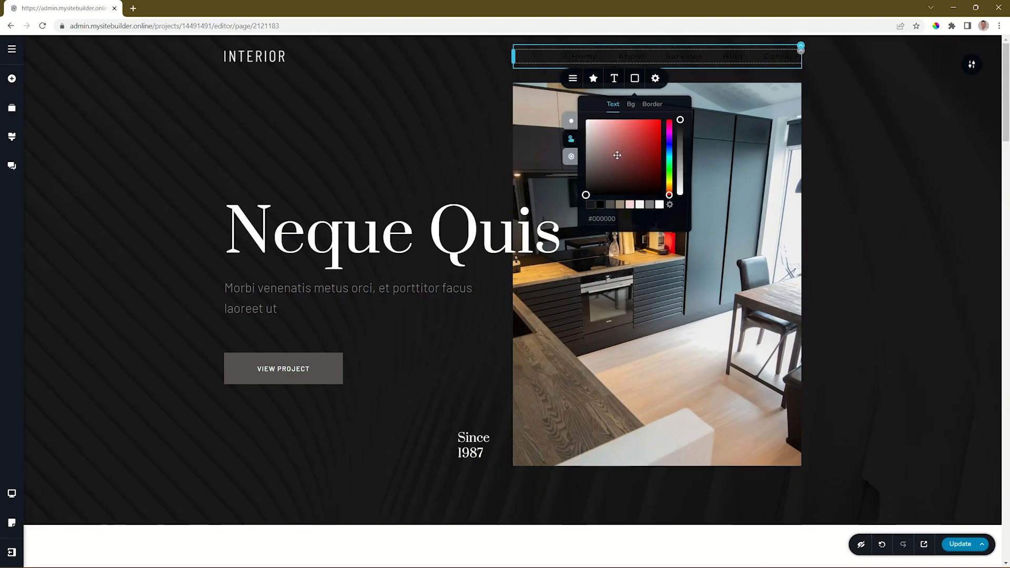
{"action": "left_click_drag", "start_coordinate": [633, 141], "coordinate": [661, 118]}
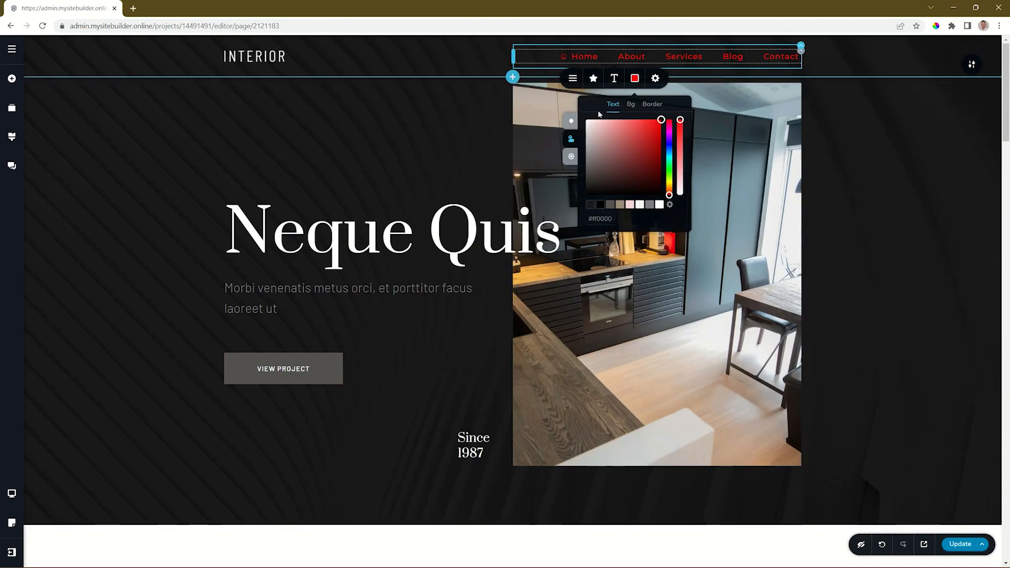
Set the active-state text color of the menu items to the taupe palette swatch and close the menu's styling settings.
{"action": "left_click", "coordinate": [572, 161]}
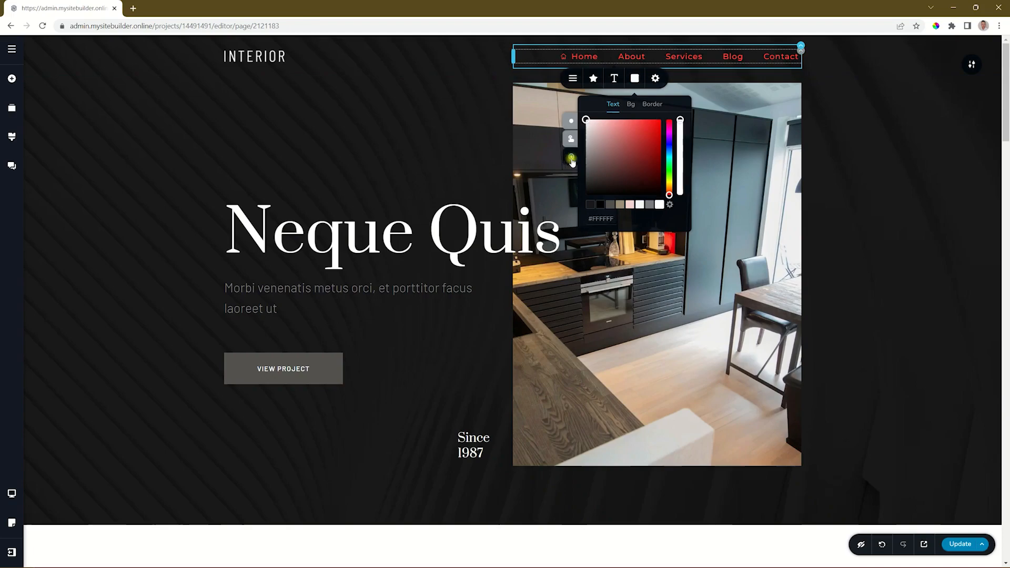
{"action": "left_click", "coordinate": [620, 205]}
{"action": "left_click", "coordinate": [938, 189]}
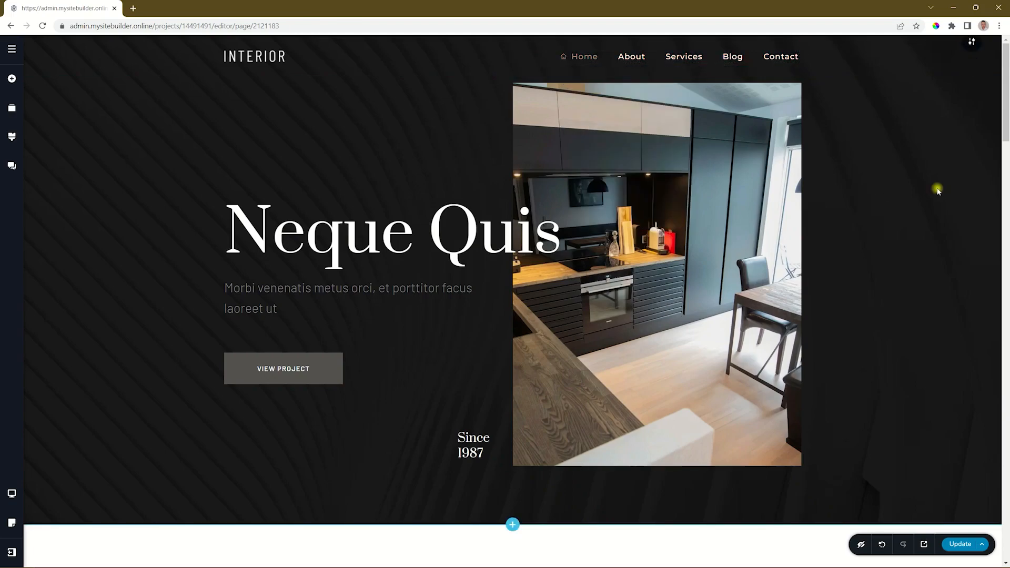